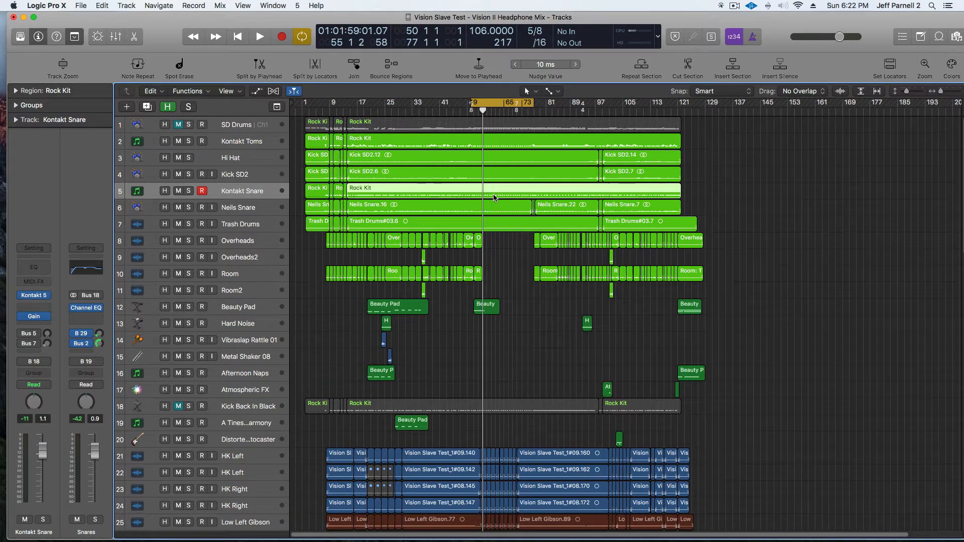
Step: Play the cycled section of the song with the full mix, and stop playback
click(499, 263)
key(space)
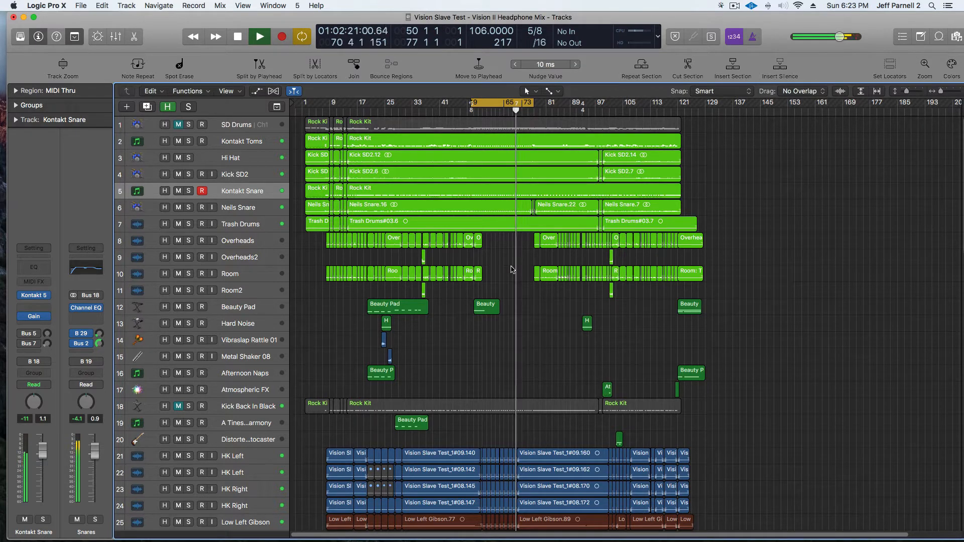
key(space)
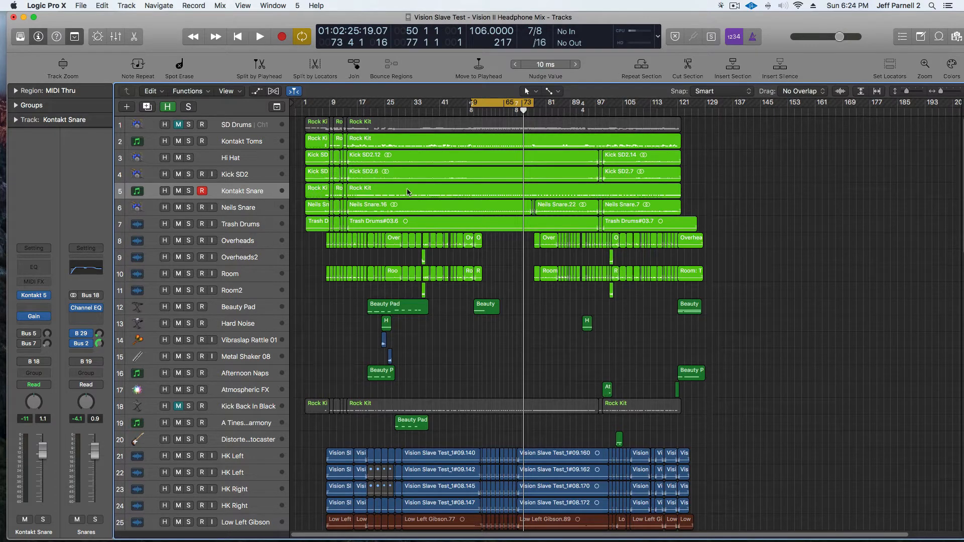
Step: Compare the channel strips of the Kontakt Snare and Neils Snare tracks
click(234, 192)
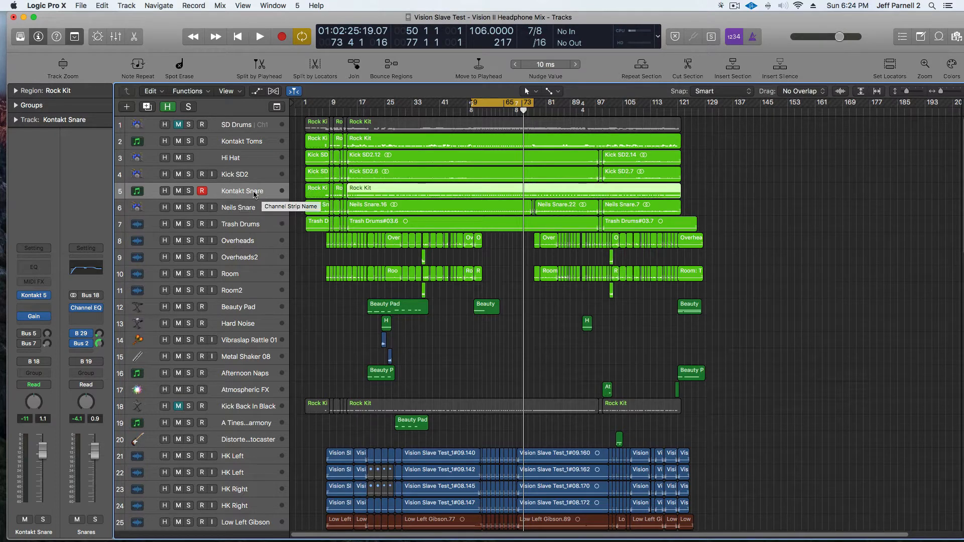
click(245, 210)
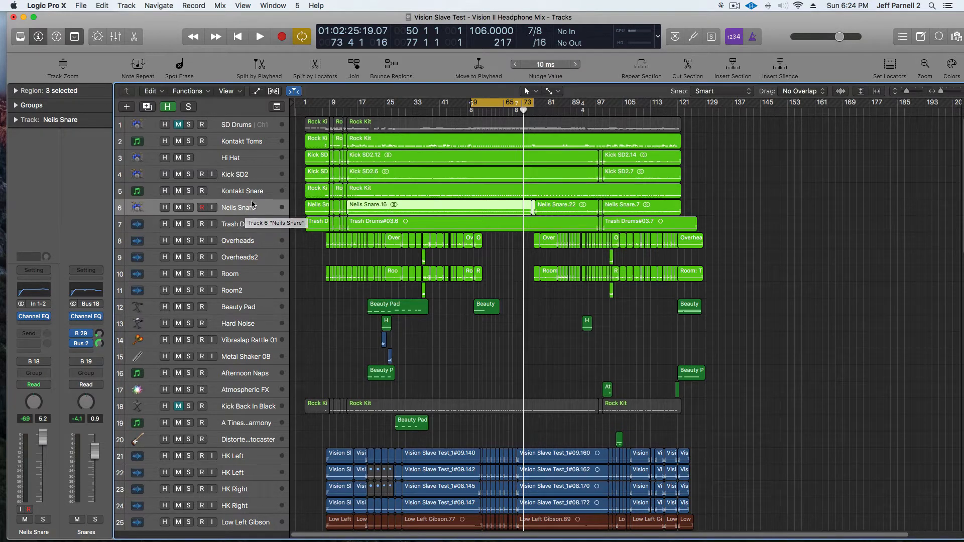
click(249, 195)
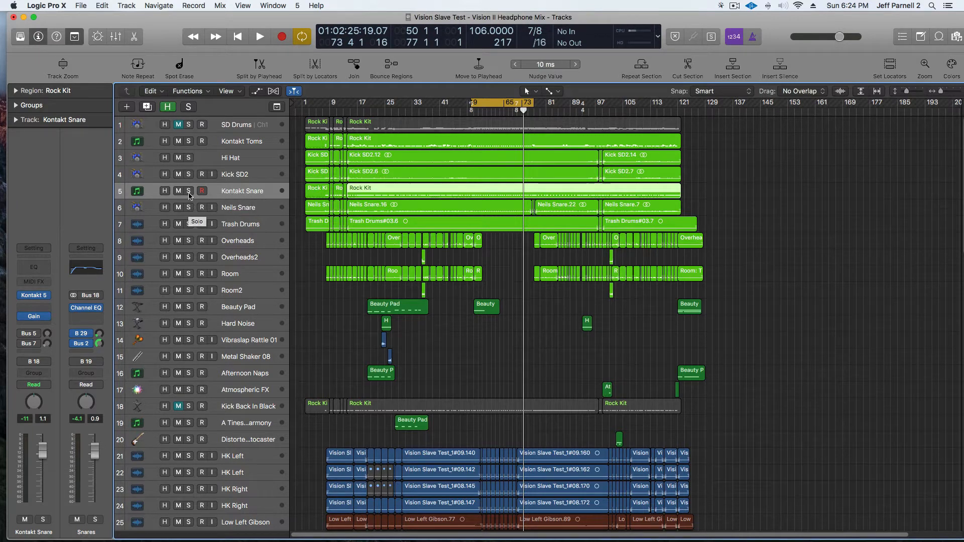
click(241, 210)
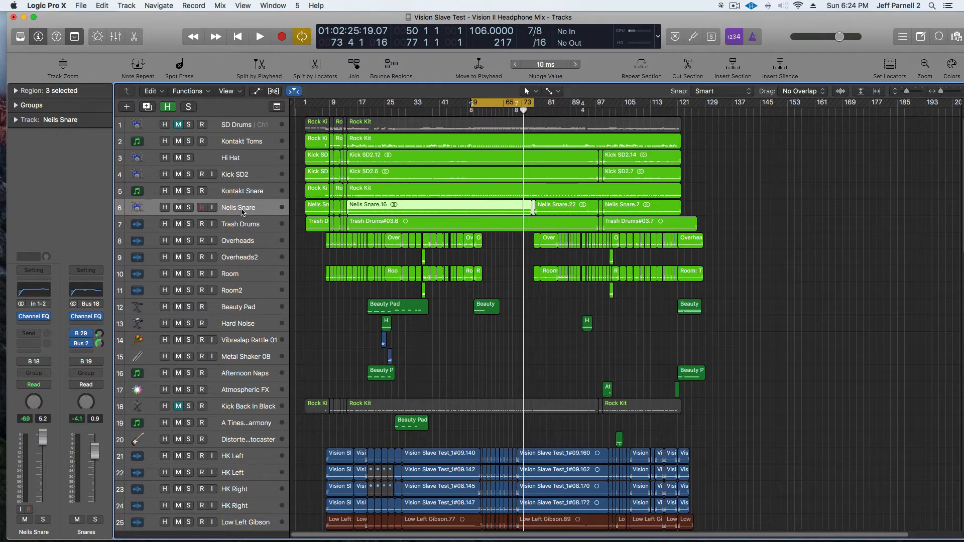
click(240, 194)
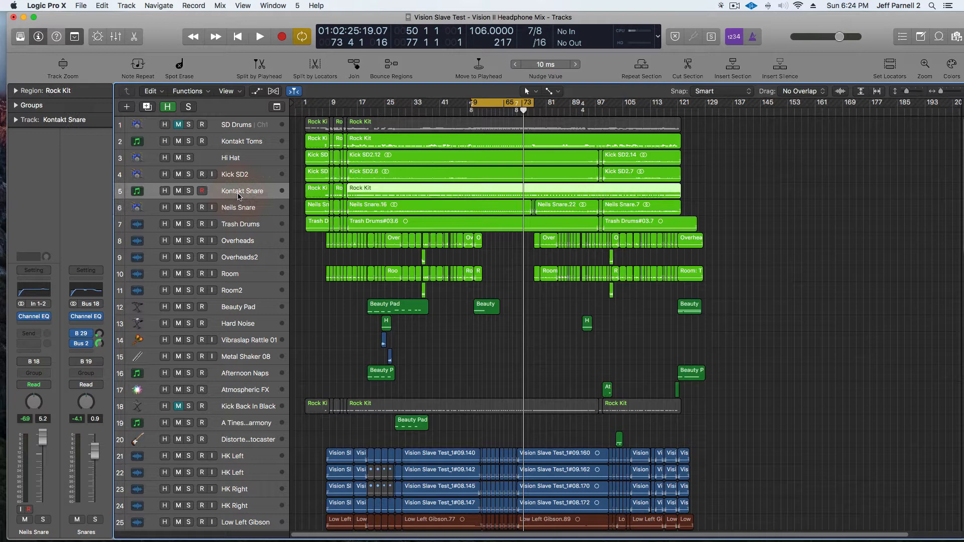
Step: Audition the Kontakt Snare track soloed with its fader at 6.0 dB and the Snares bus's Bus 29 and Bus 2 sends bypassed
click(189, 191)
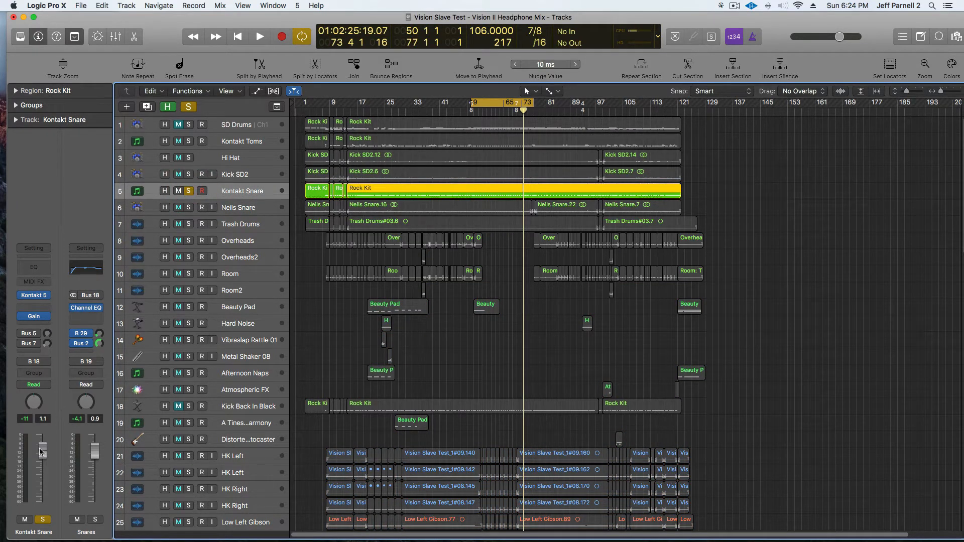
drag(74, 333, 75, 346)
drag(44, 457, 43, 436)
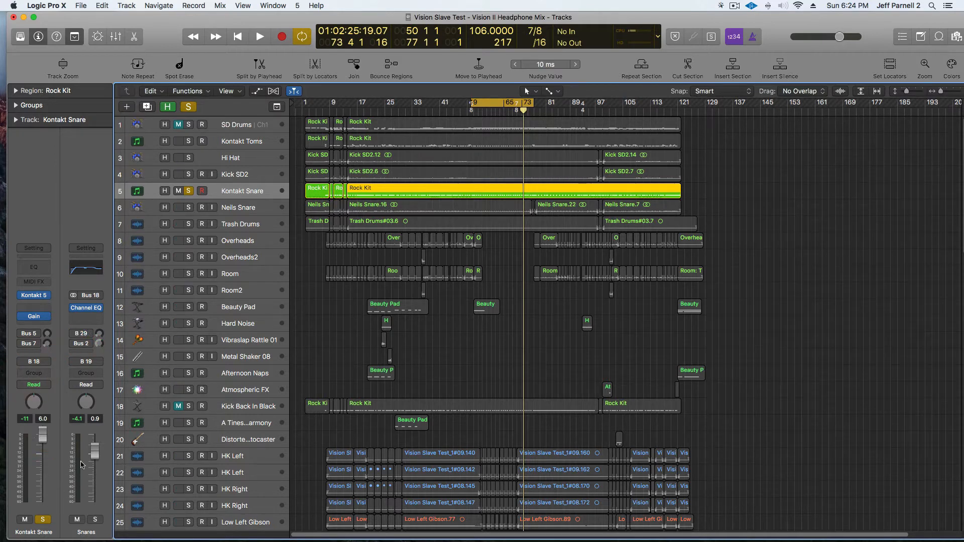
key(space)
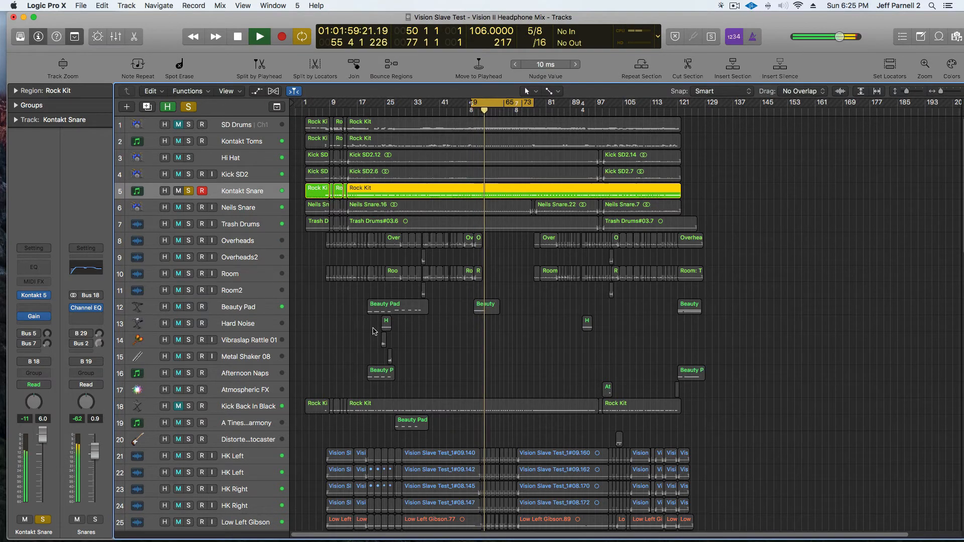
key(space)
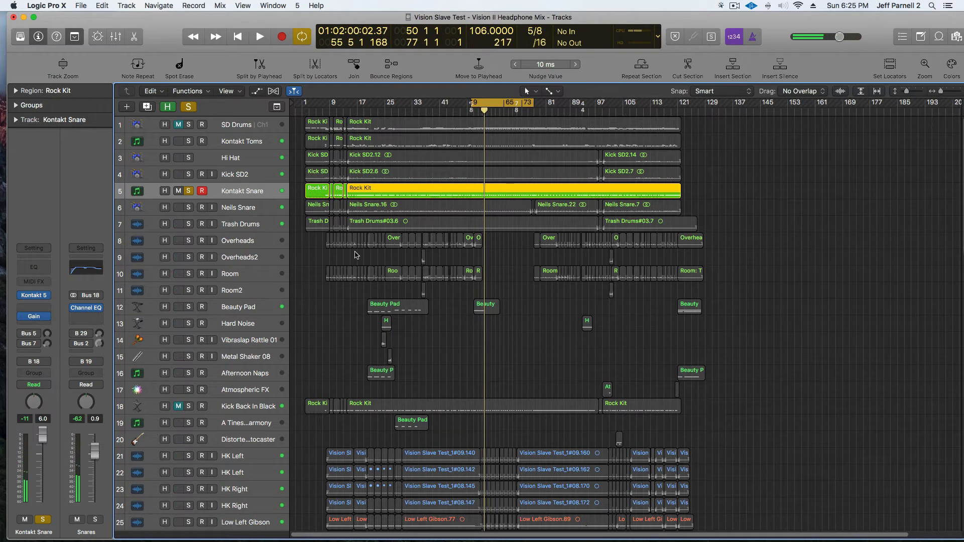
Step: Switch the solo from Kontakt Snare to Neils Snare and audition the track on its own
click(189, 208)
click(188, 191)
click(249, 210)
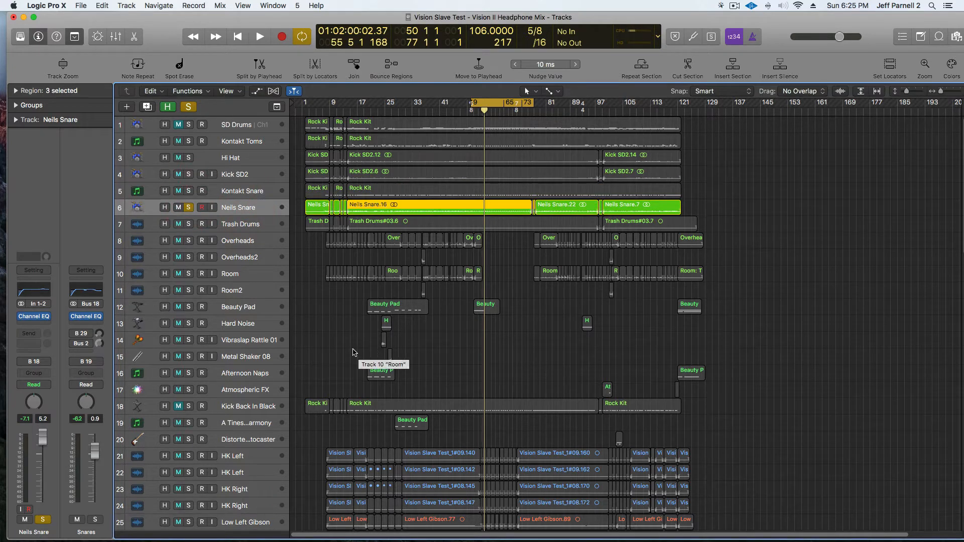
key(space)
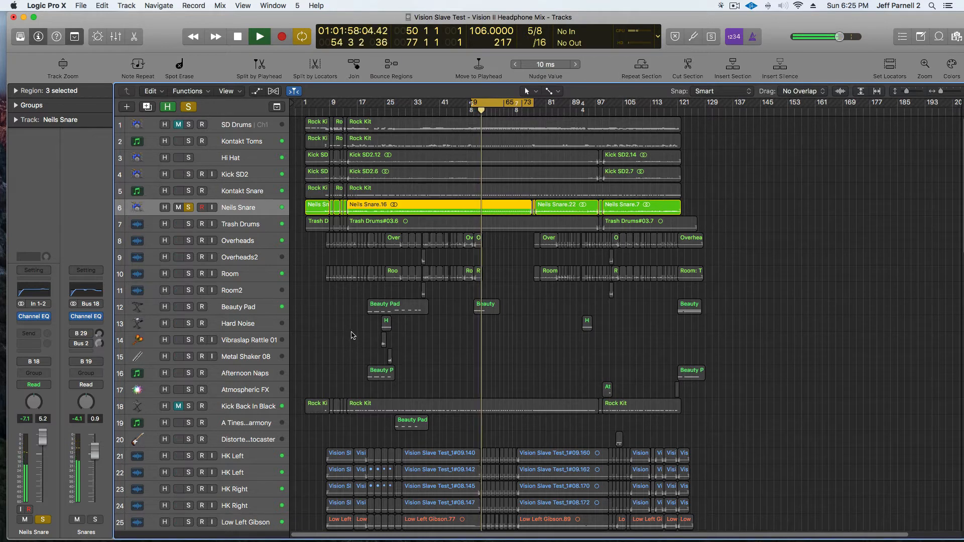
key(space)
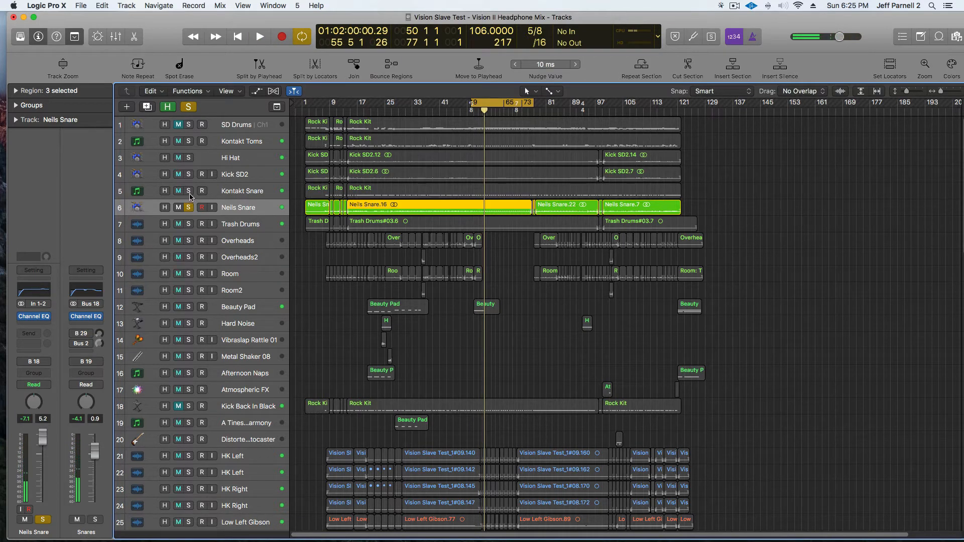
Step: Solo Kontakt Snare together with Neils Snare and, during playback, lower the Kontakt Snare fader to 1.3 dB
click(240, 194)
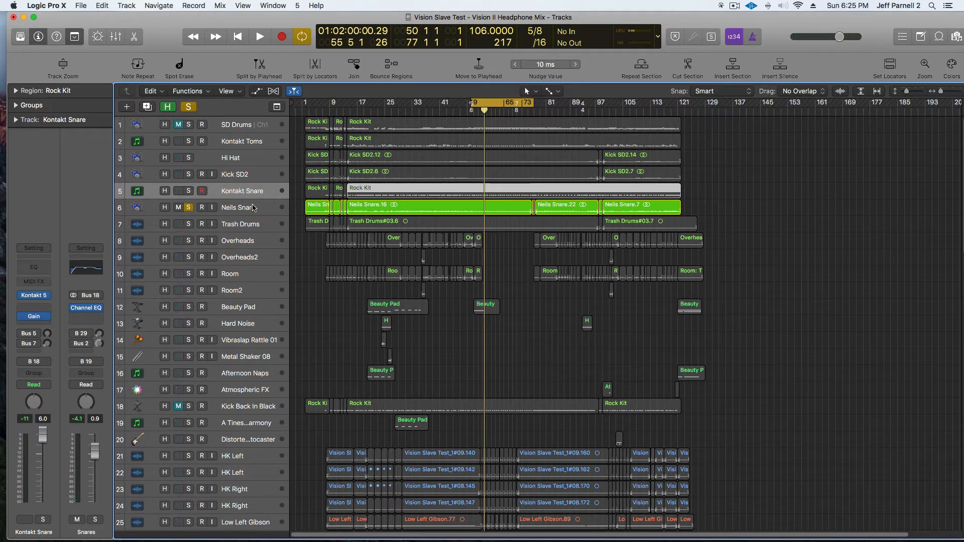
click(201, 192)
click(190, 195)
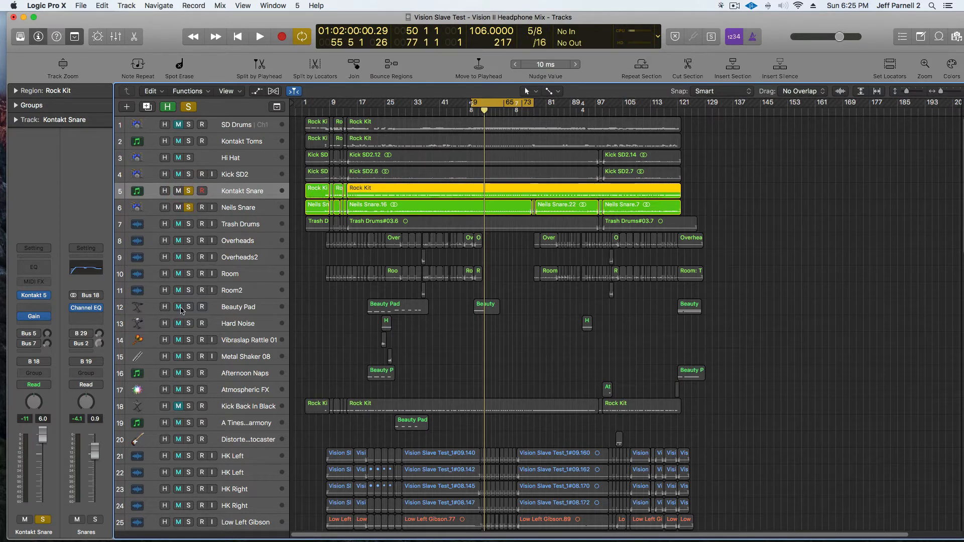
key(space)
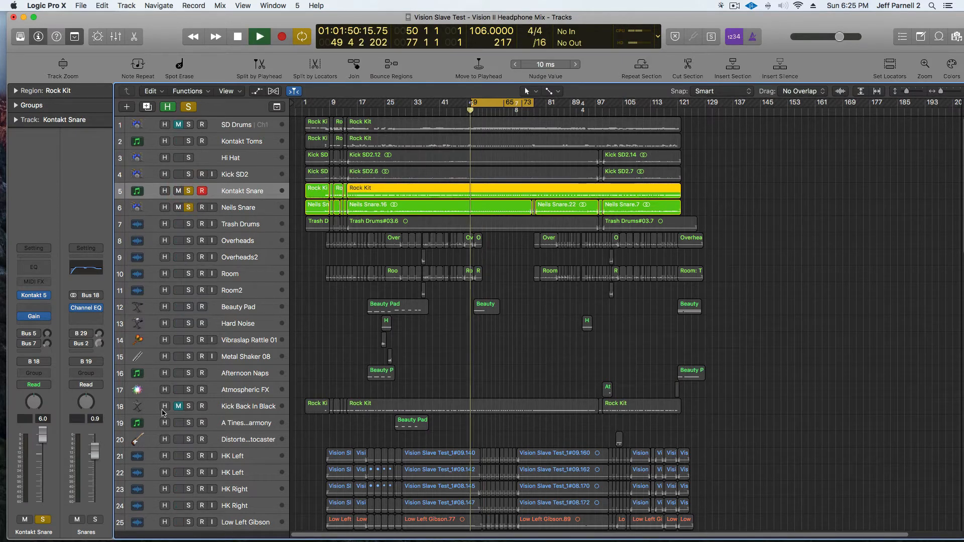
click(42, 435)
drag(42, 434, 33, 458)
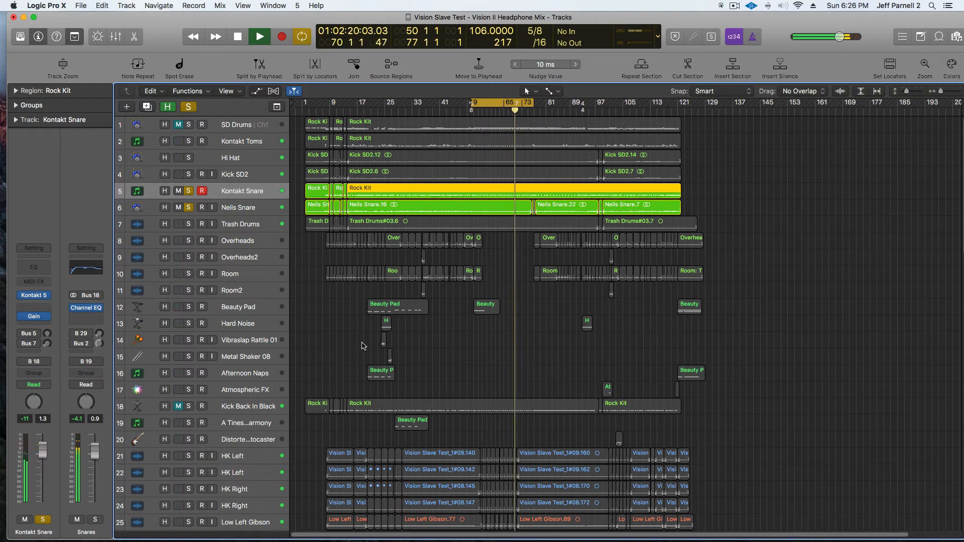
Step: Pull the Neils Snare fader down during playback, return it to 5.2 dB, and stop playback
click(247, 210)
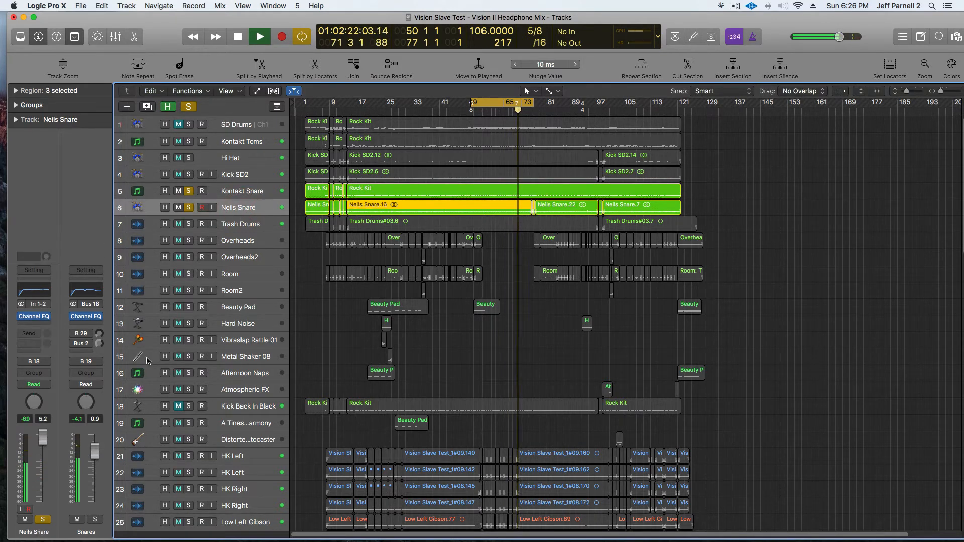
drag(42, 442, 49, 516)
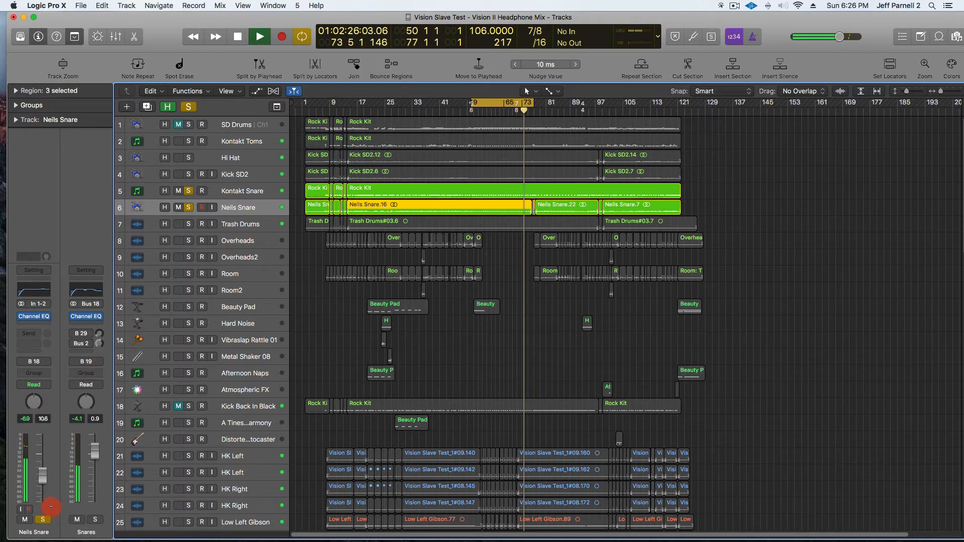
drag(51, 495, 42, 438)
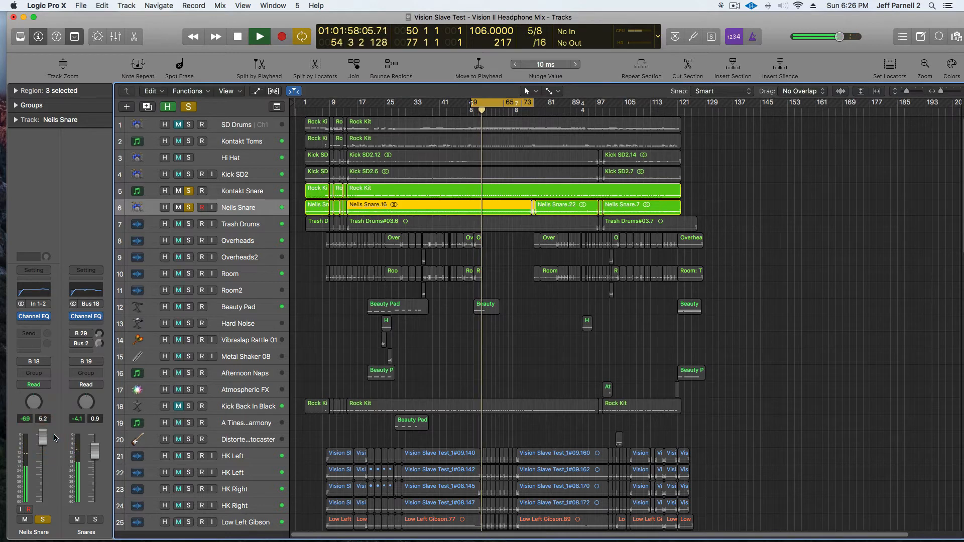
key(space)
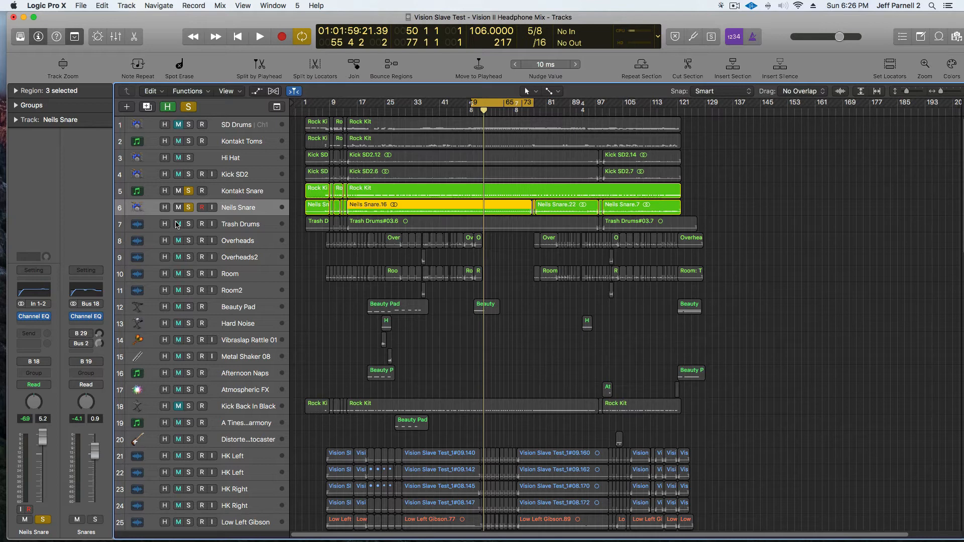
Step: Unsolo both snare tracks and audition them within the full mix
click(188, 191)
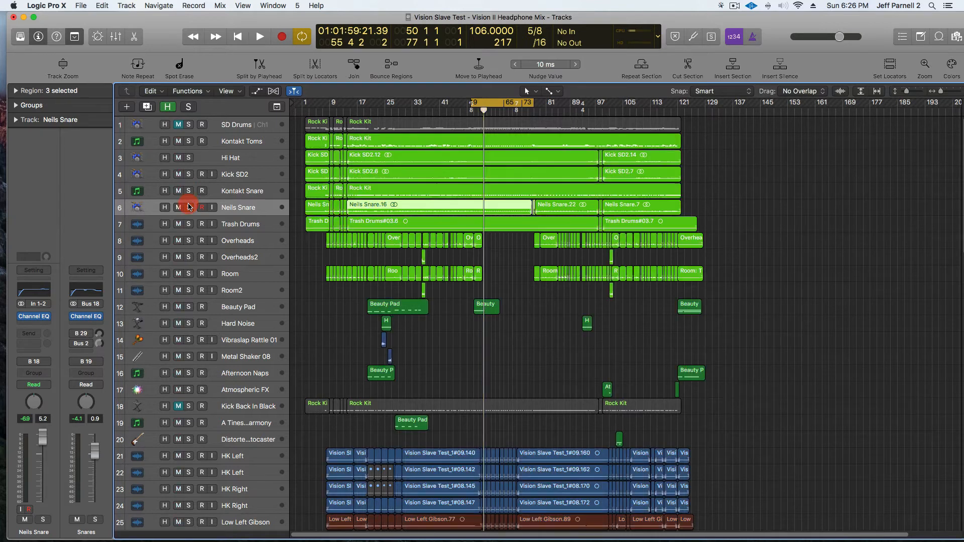
key(space)
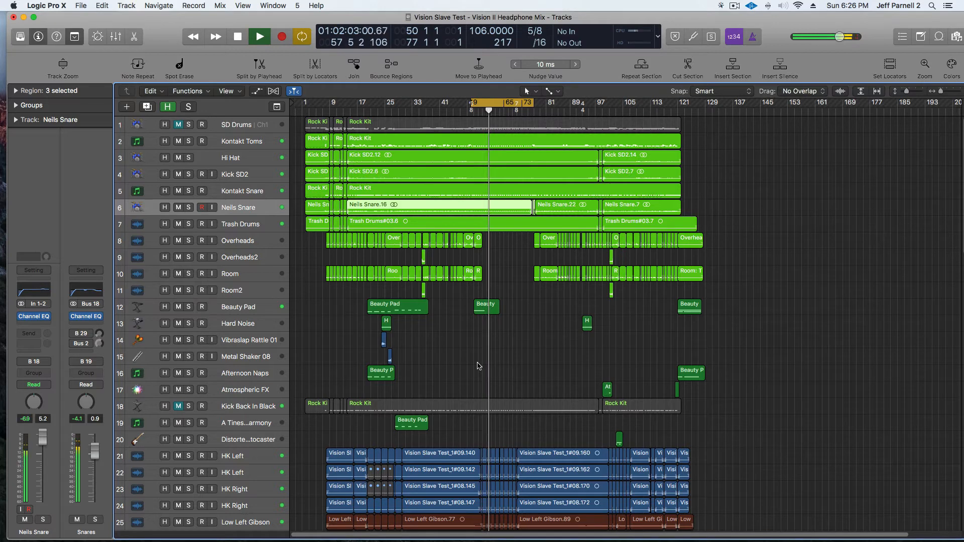
key(space)
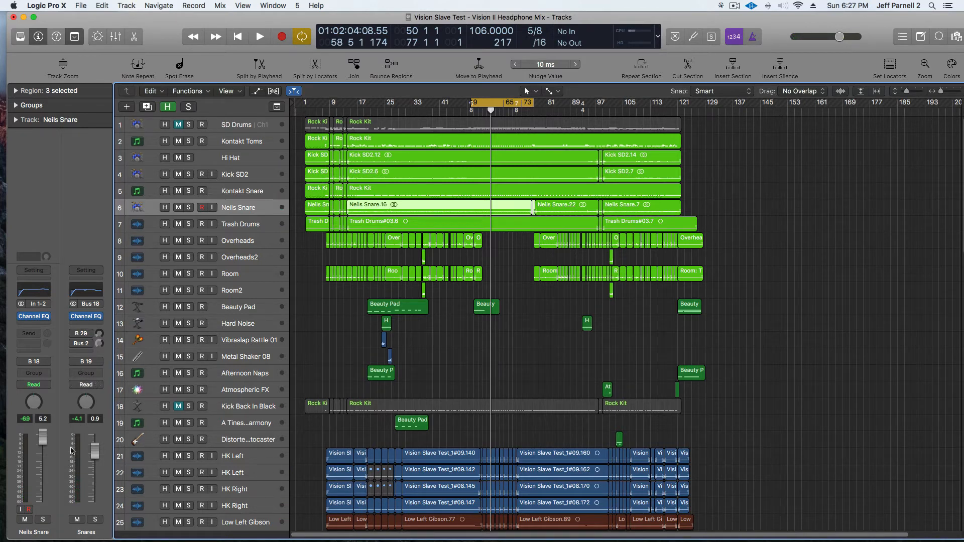
Step: Re-enable the Bus 29 and Bus 2 sends on the Snares bus, and check both snare tracks' output routing
click(74, 344)
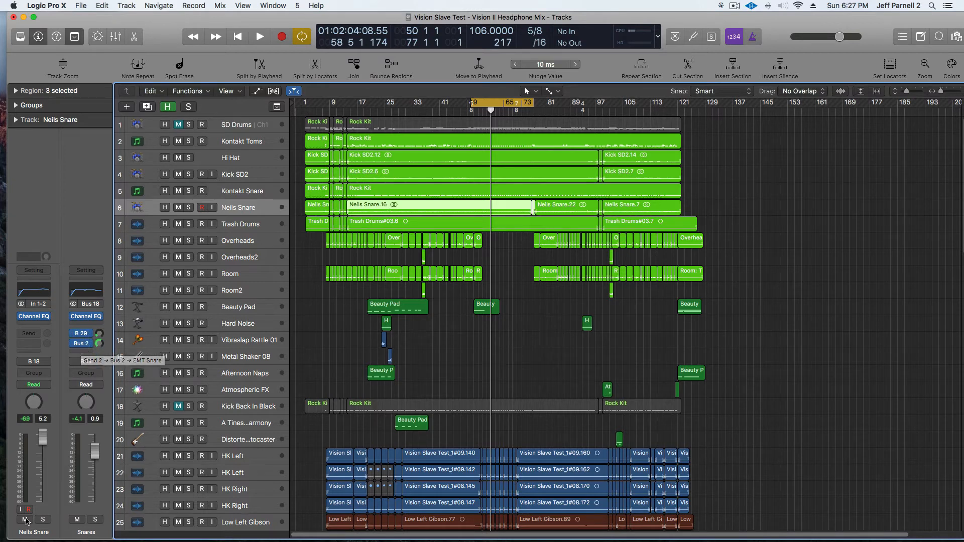
click(258, 192)
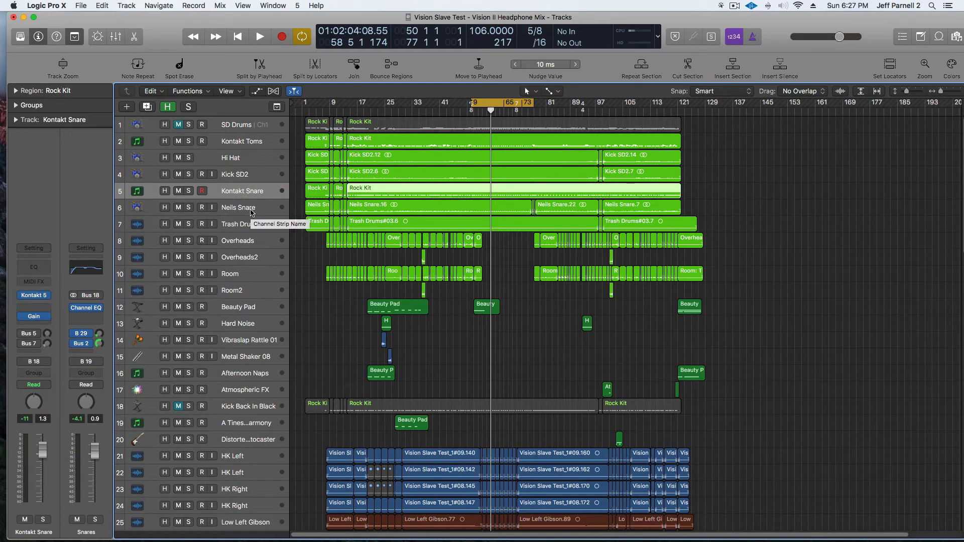
click(251, 213)
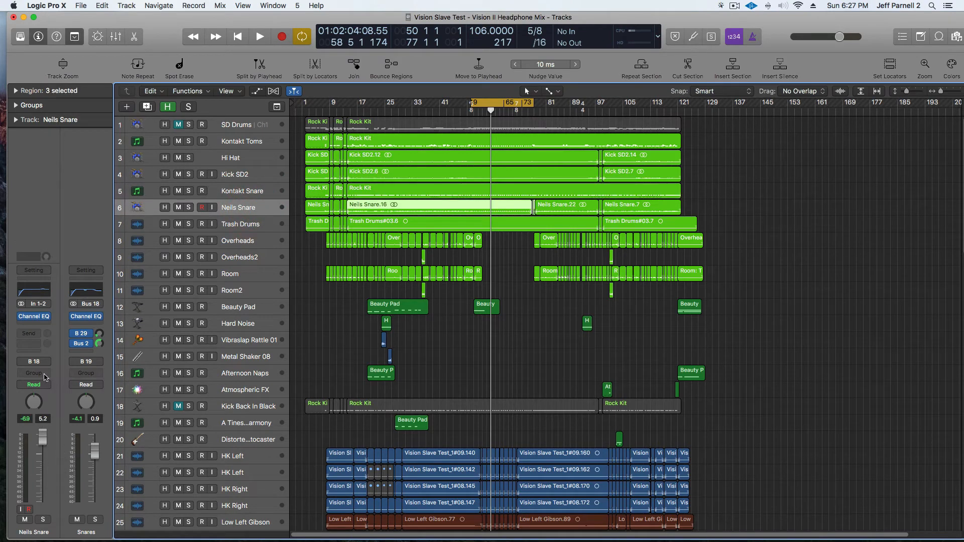
drag(47, 366, 127, 358)
Step: Open the mixer and select the Snares aux channel strip
key(x)
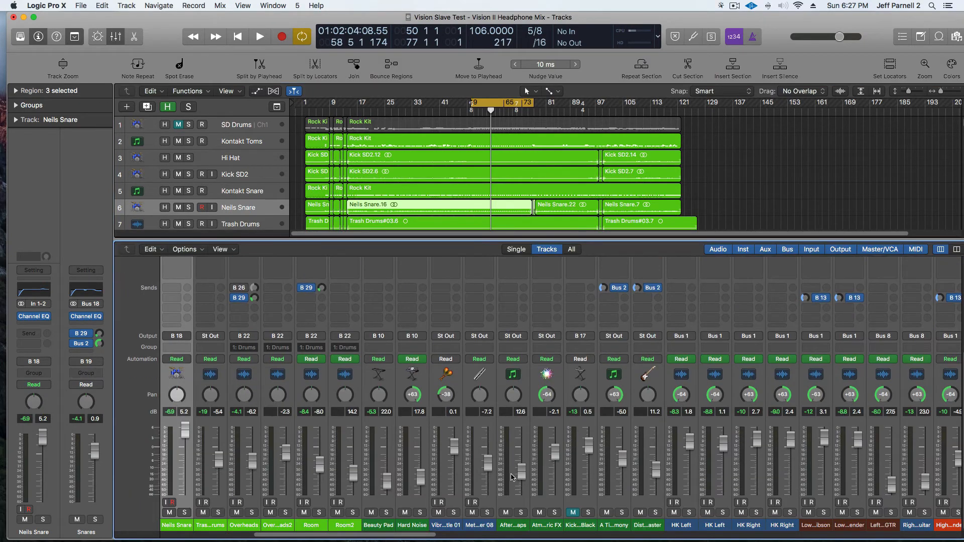
scroll(513, 477, right, 15)
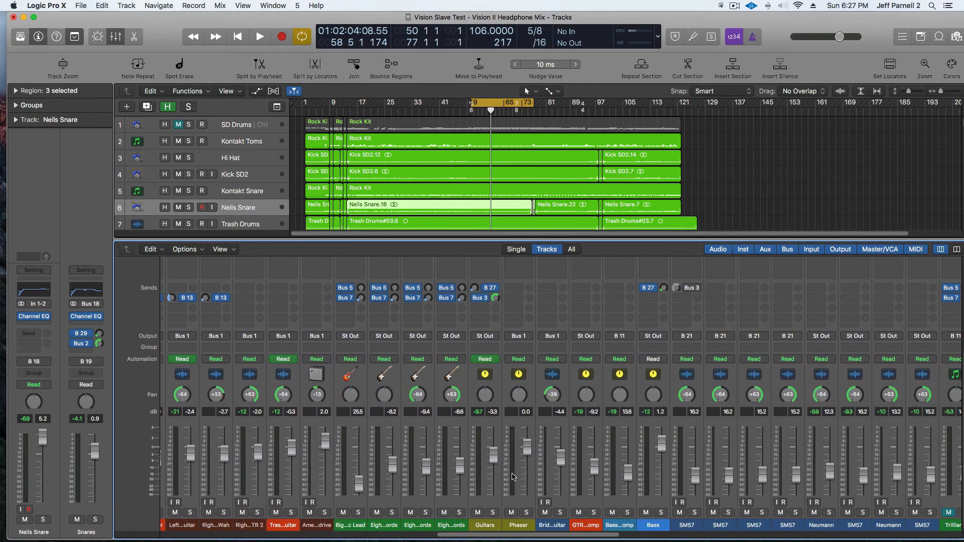
scroll(512, 477, right, 15)
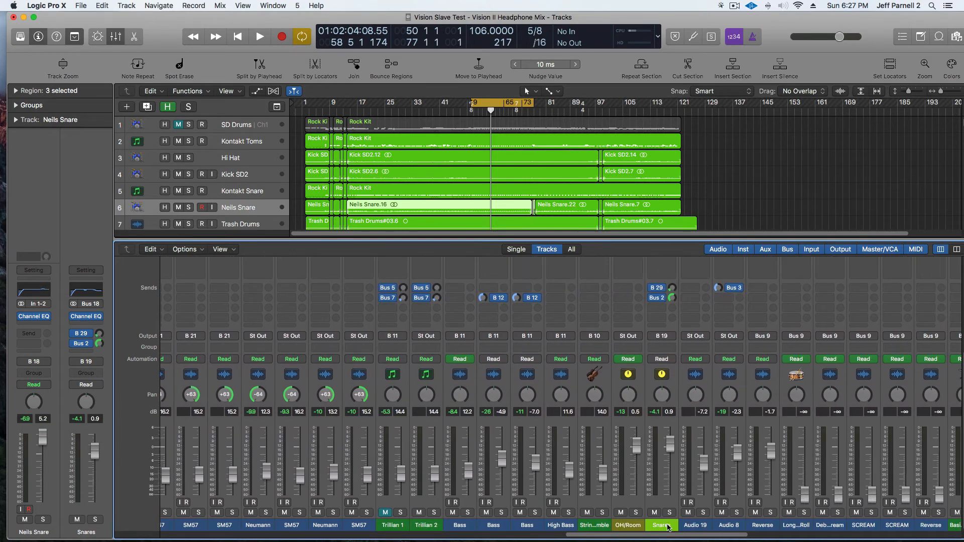
click(668, 528)
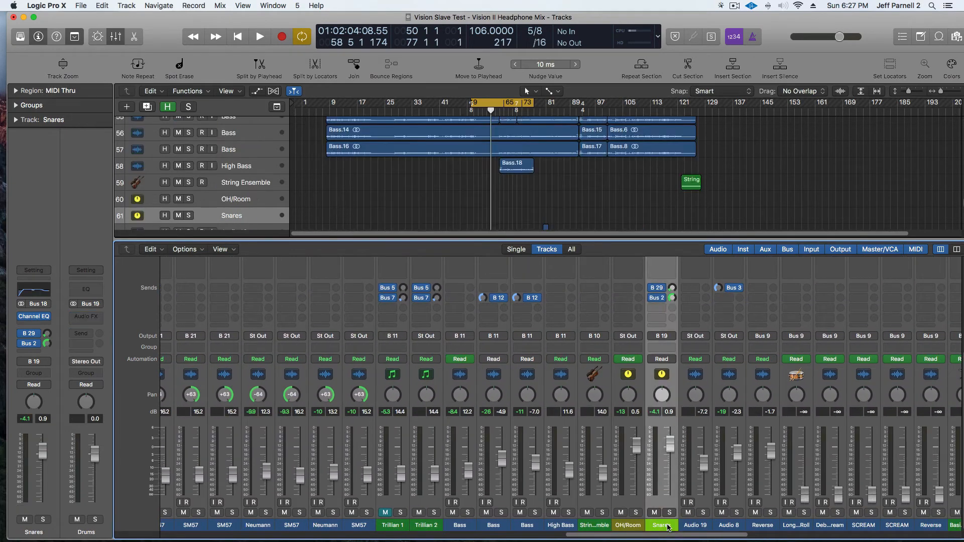
Step: Examine the bus options for the Snares channel's output, and leave its routing as it is
click(674, 339)
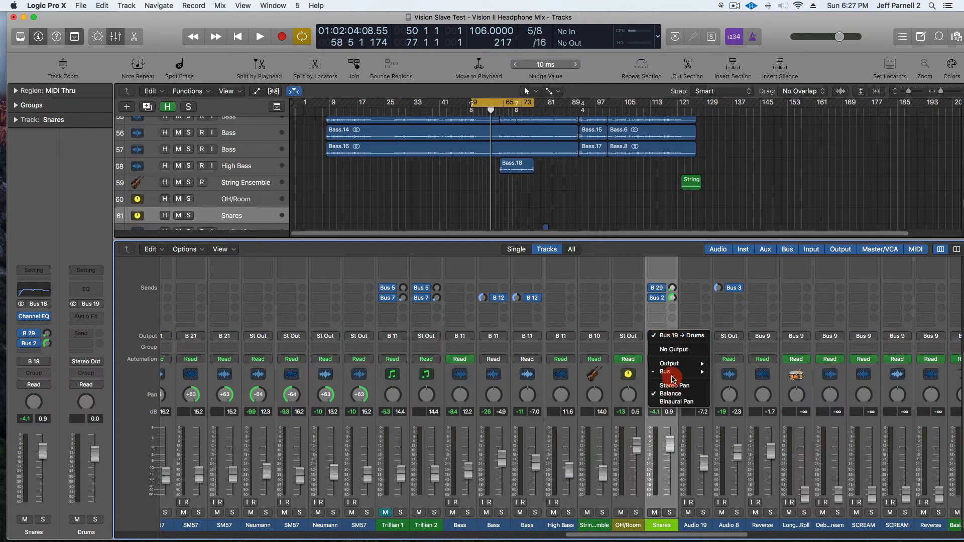
mouse_move(676, 373)
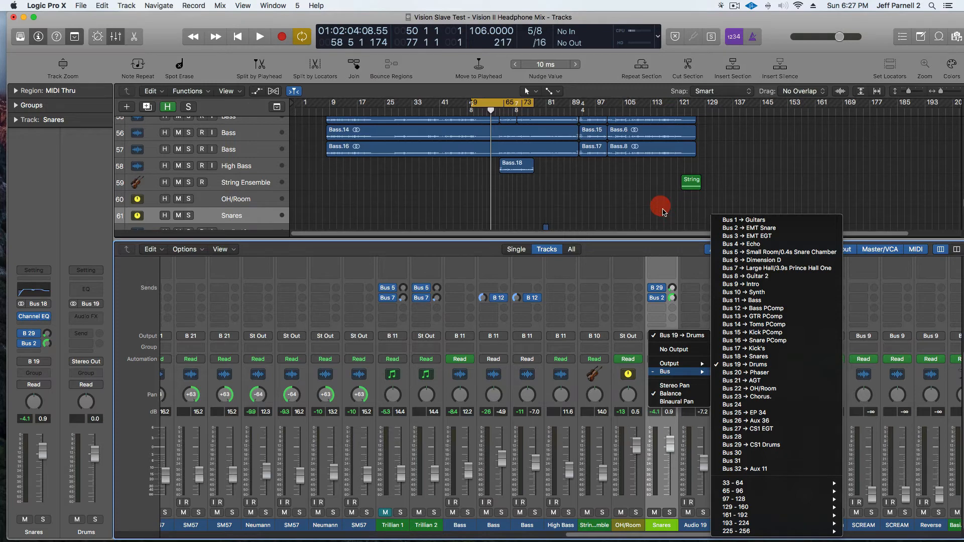
click(673, 196)
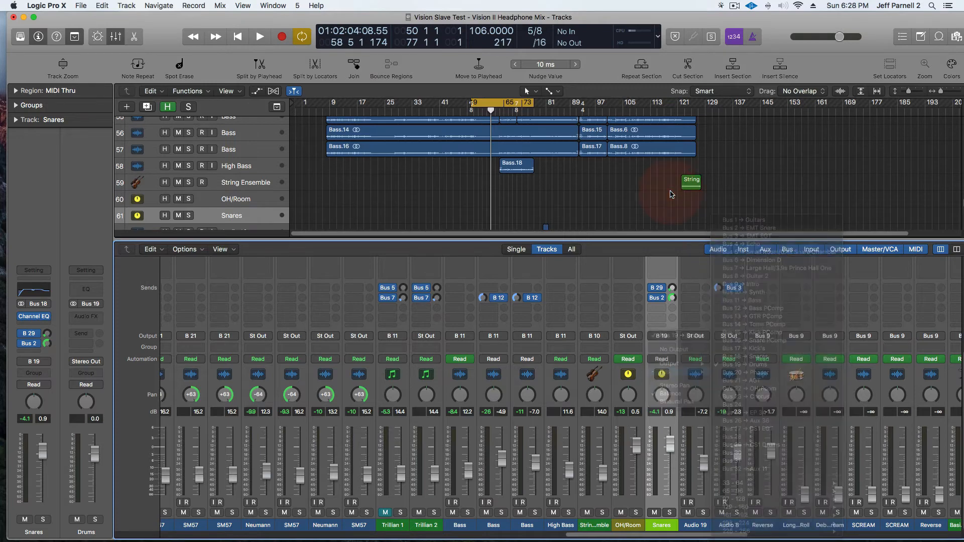
Step: Locate the Drums aux channel strip in the mixer, and select the Snares track again
scroll(758, 396, right, 10)
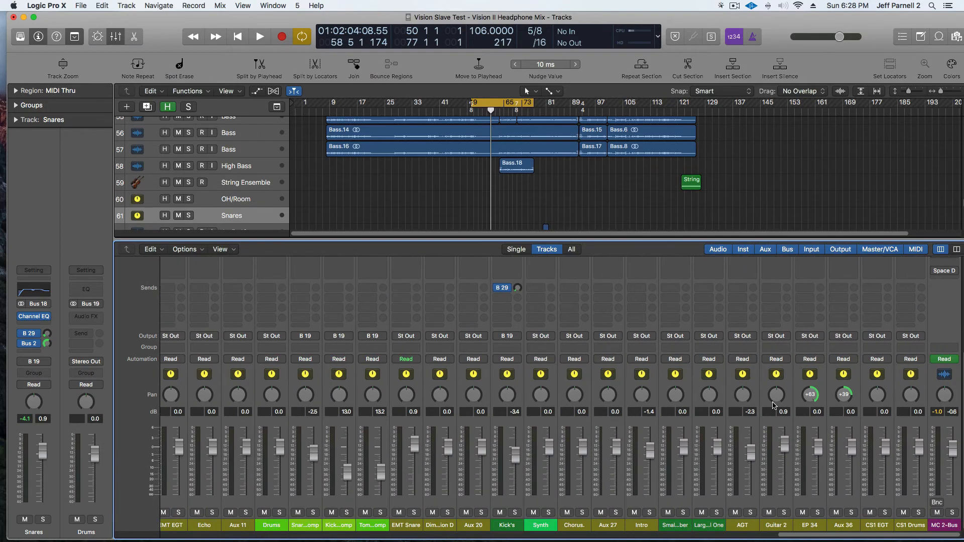
scroll(444, 517, left, 1)
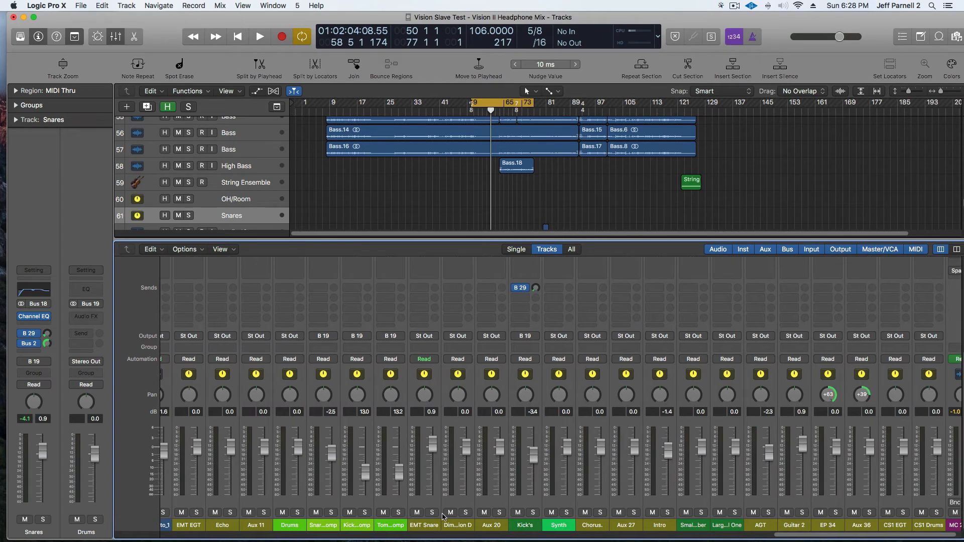
click(291, 523)
scroll(397, 341, left, 10)
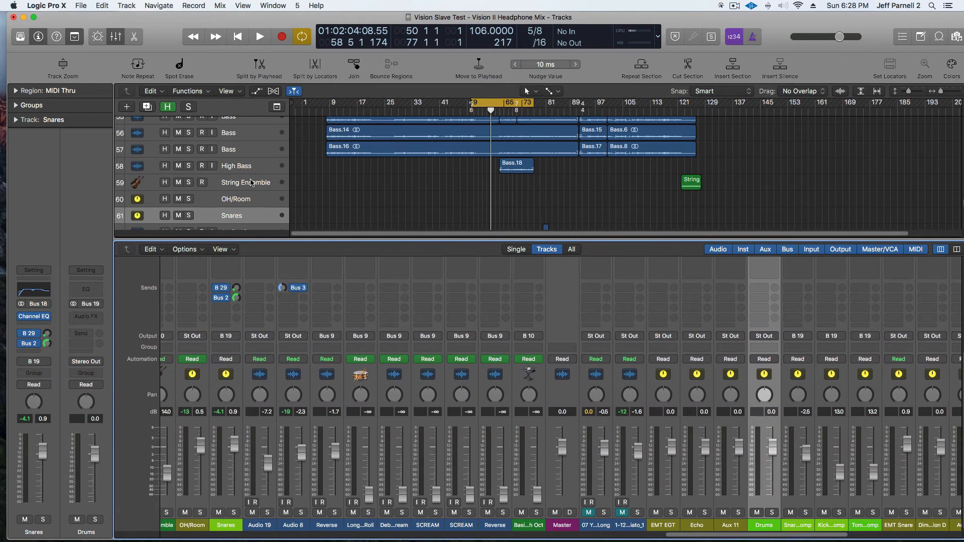
click(251, 216)
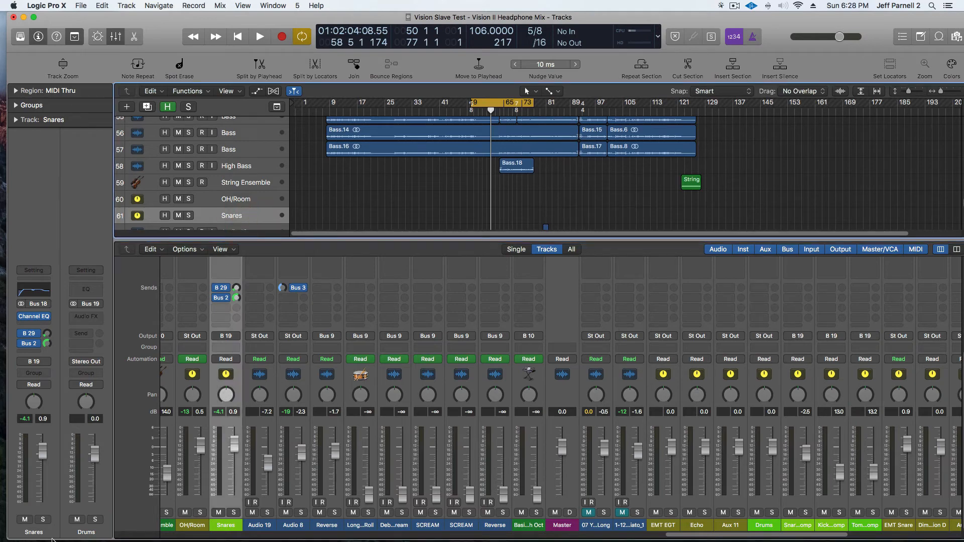
Step: Select the Neils Snare track to show its routing into the Snares bus, and close the mixer
scroll(243, 204, up, 20)
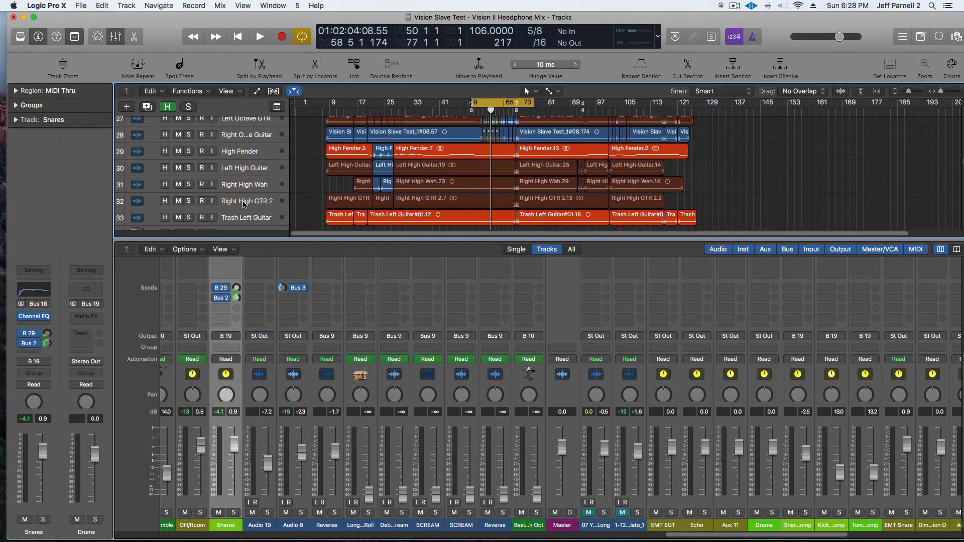
scroll(245, 204, up, 3)
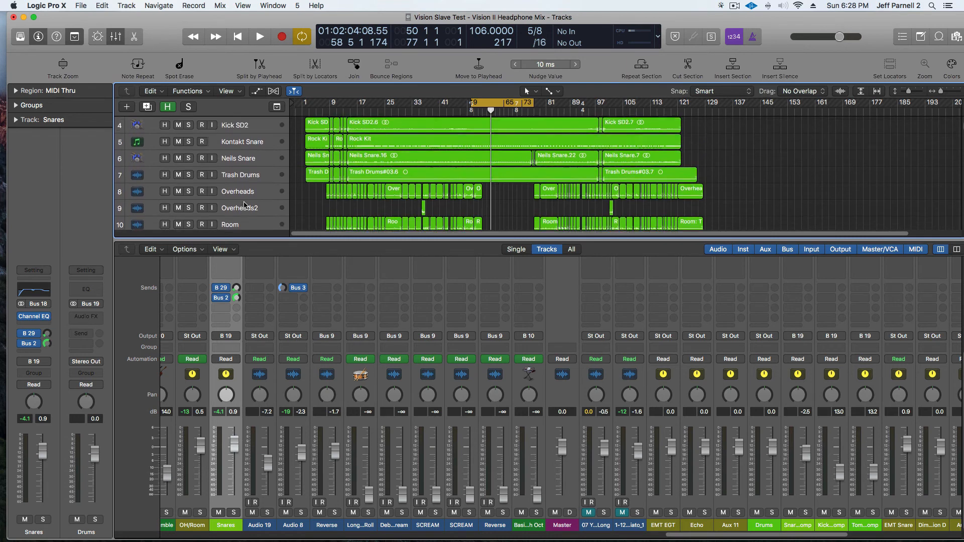
click(243, 176)
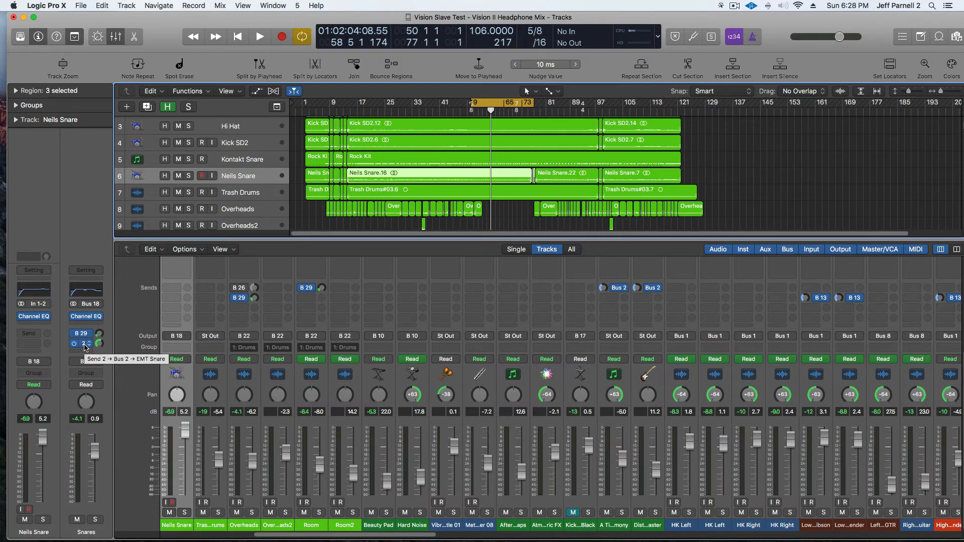
key(x)
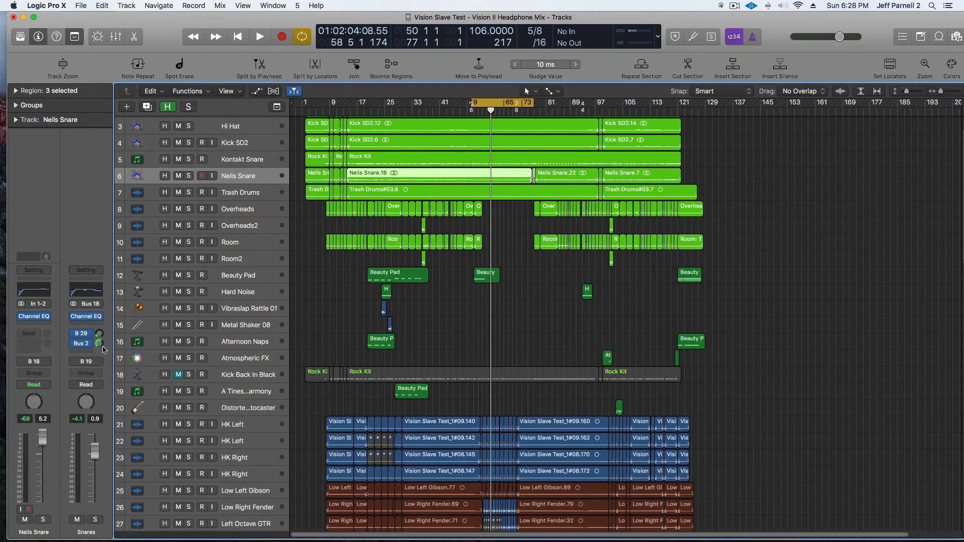
Step: Audition the mix while switching the Snares bus's Bus 2 and Bus 29 sends off and back on in turn
click(74, 334)
key(space)
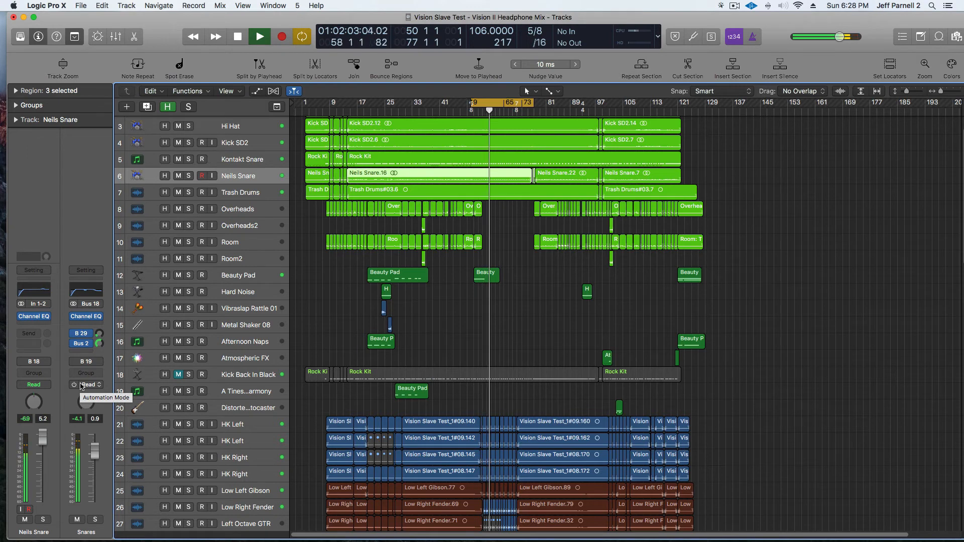
click(74, 344)
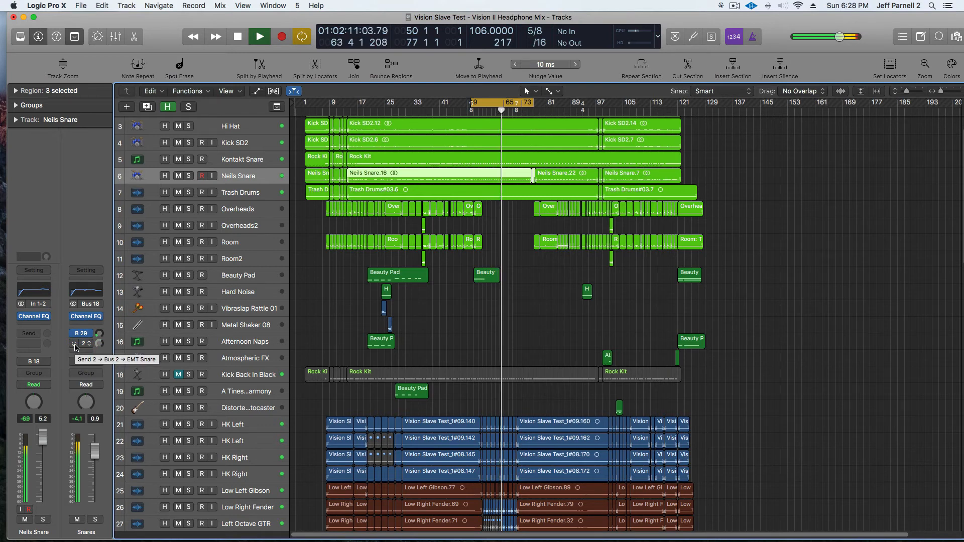
click(74, 344)
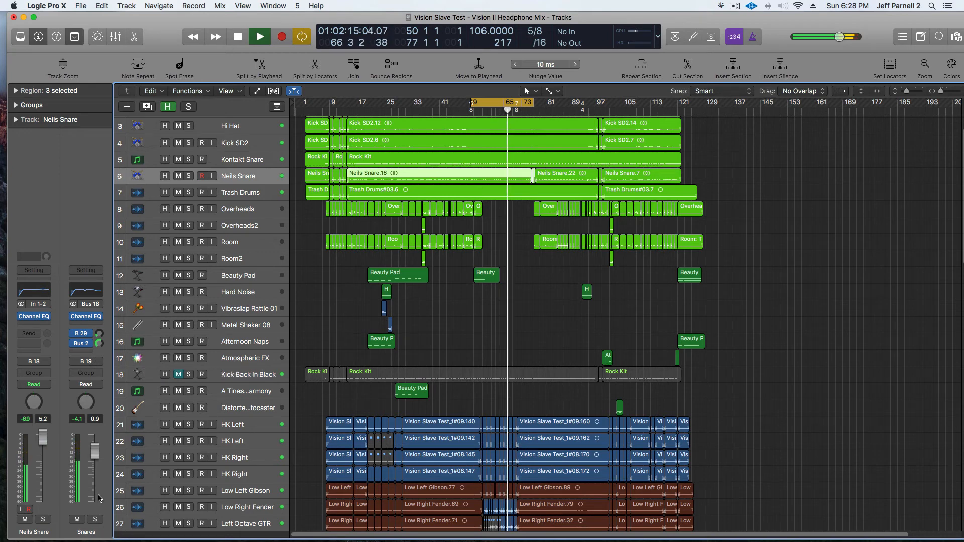
click(74, 334)
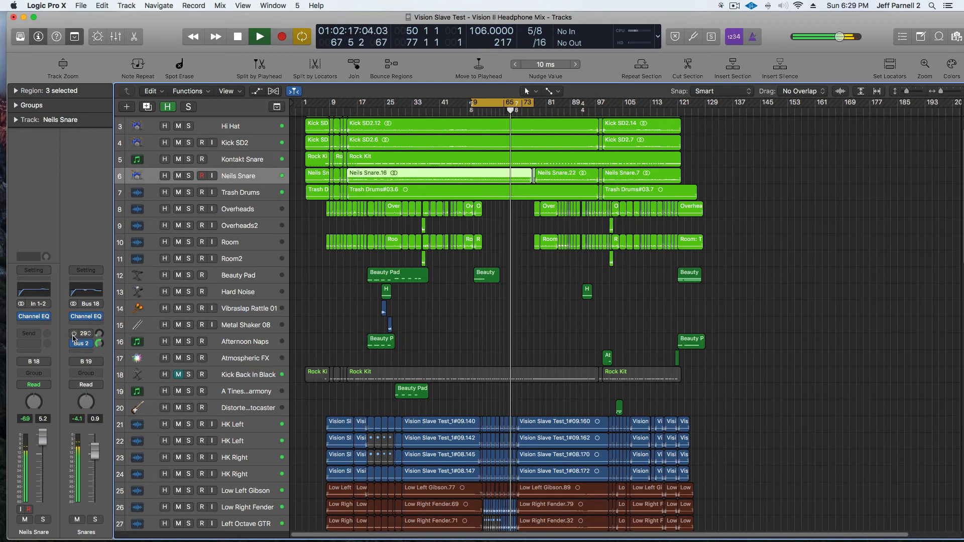
click(74, 334)
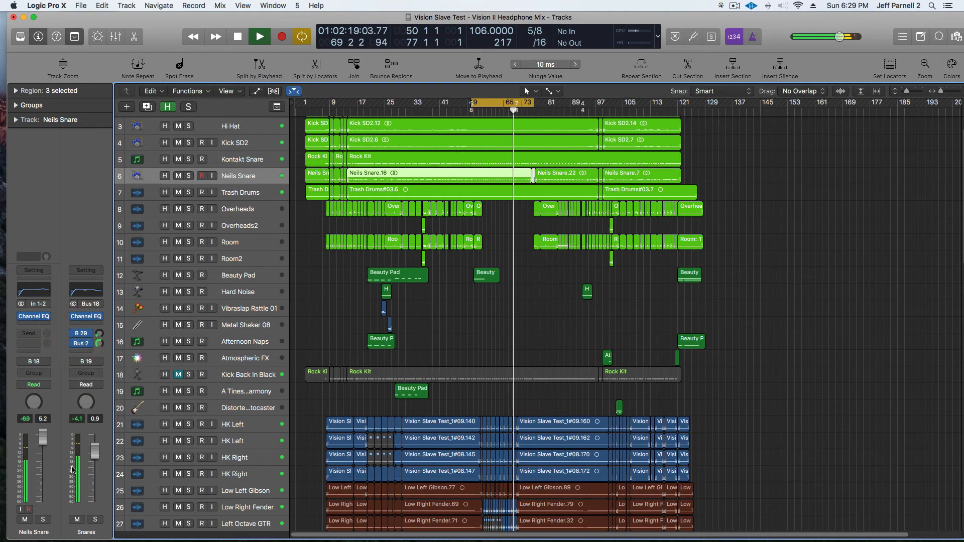
key(space)
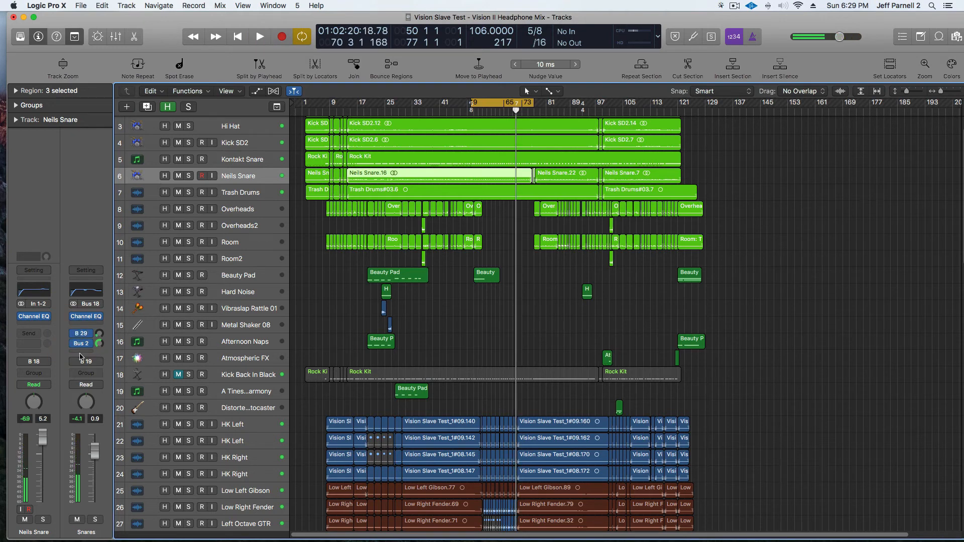
mouse_move(83, 348)
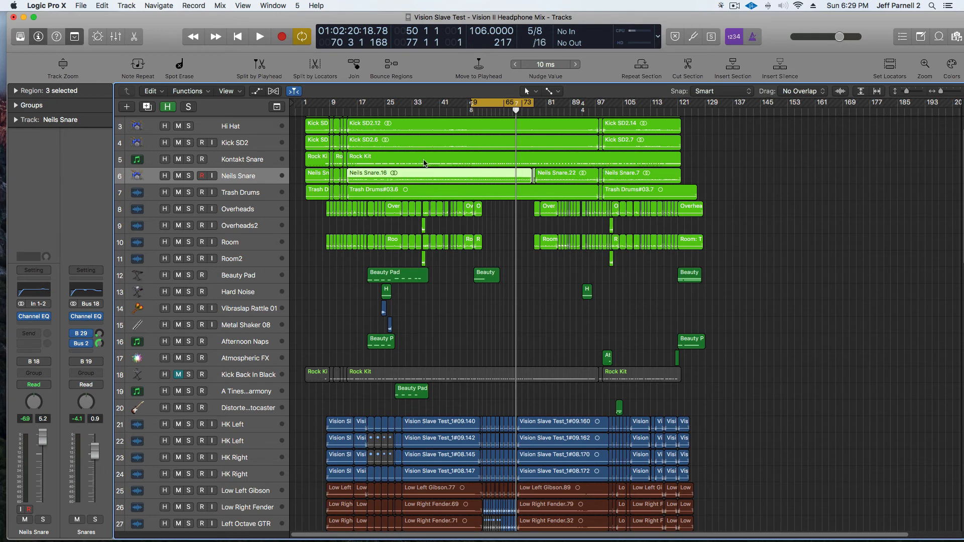
Step: Return the playhead to bar 57, select the Kontakt Snare track and look over the arrangement
click(346, 108)
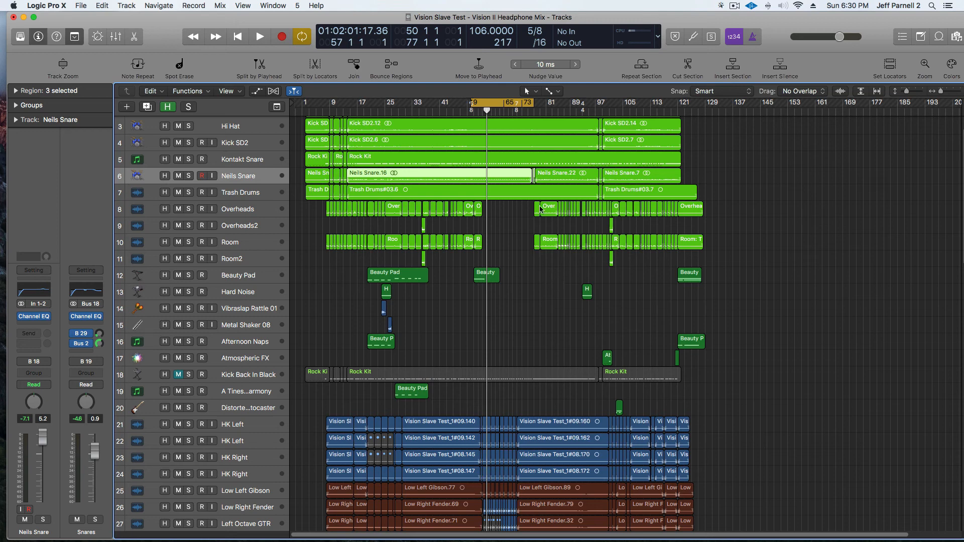
click(235, 161)
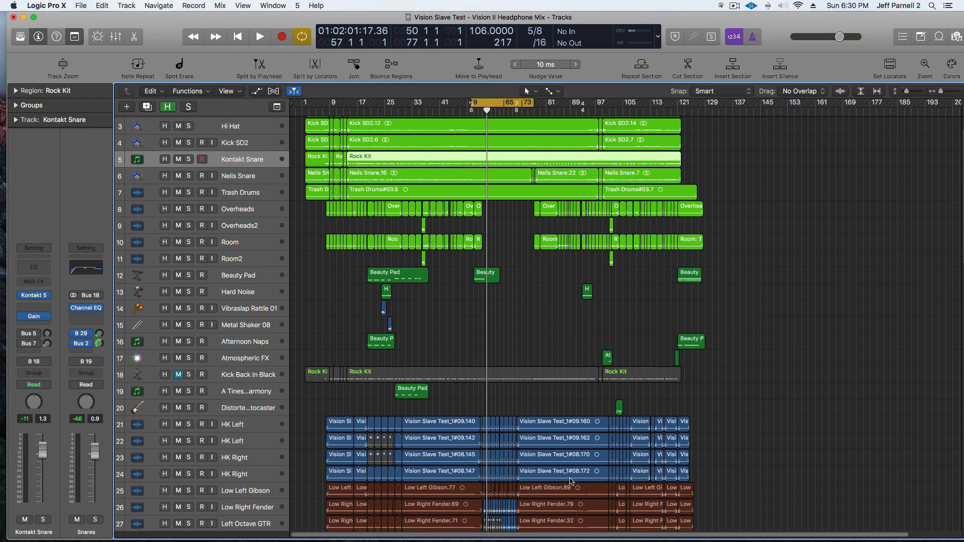
scroll(719, 406, down, 6)
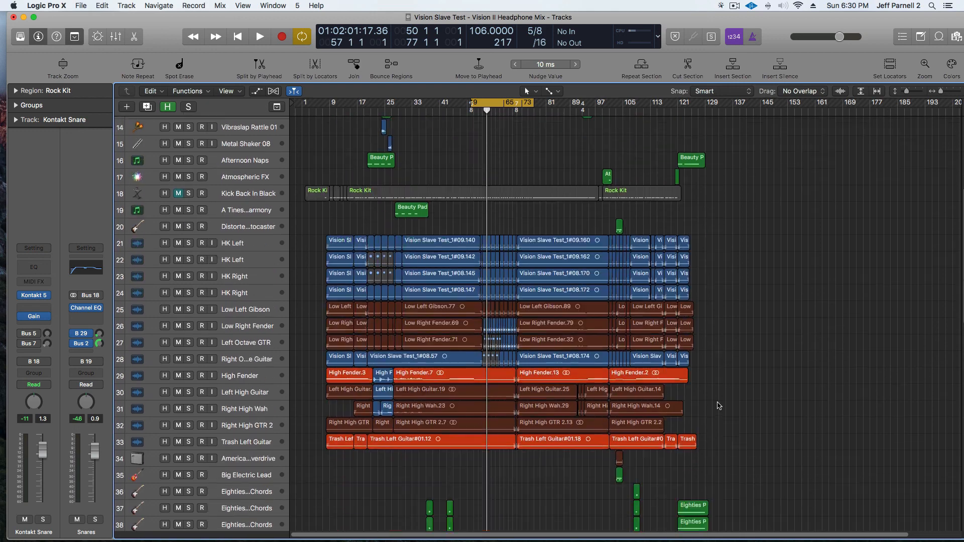
scroll(728, 399, up, 7)
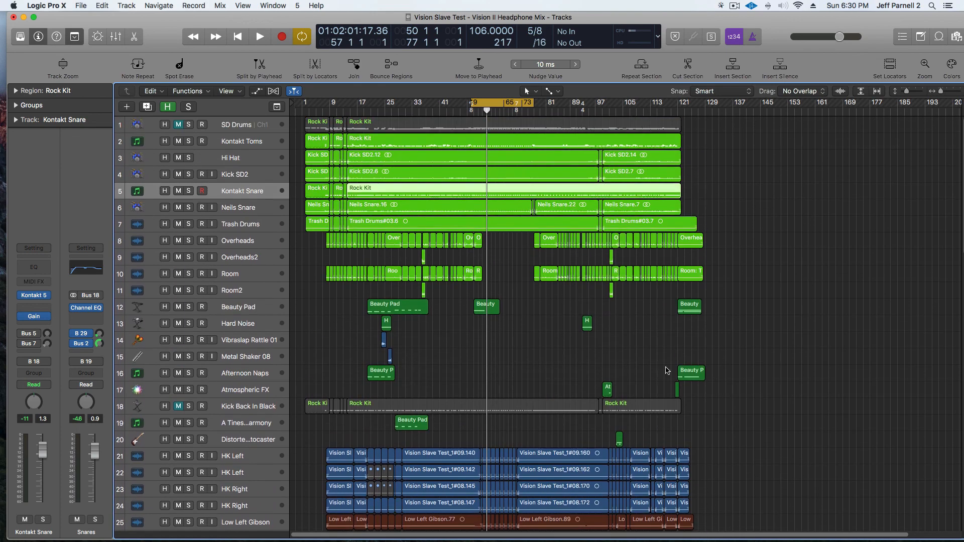